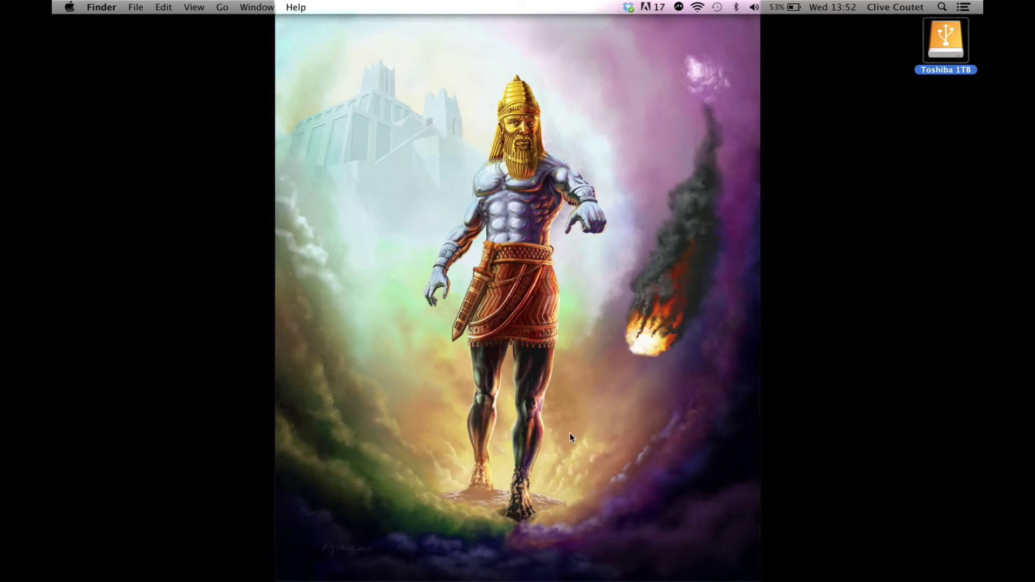
Open the Toshiba 1TB drive in Finder to reveal the Clover & George Wedding folder and its Scratch Disk files
mouse_move(632, 572)
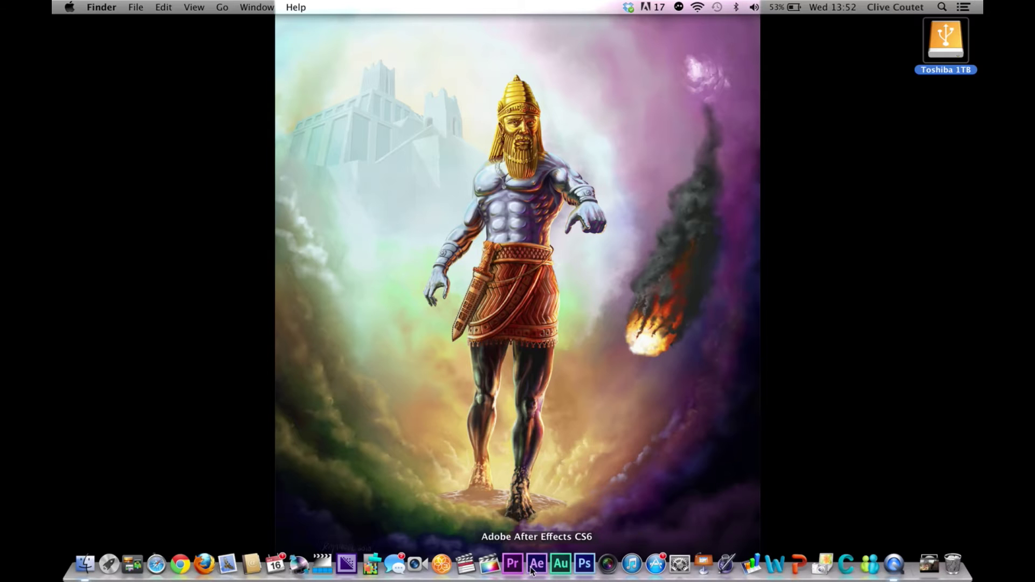
double_click(943, 52)
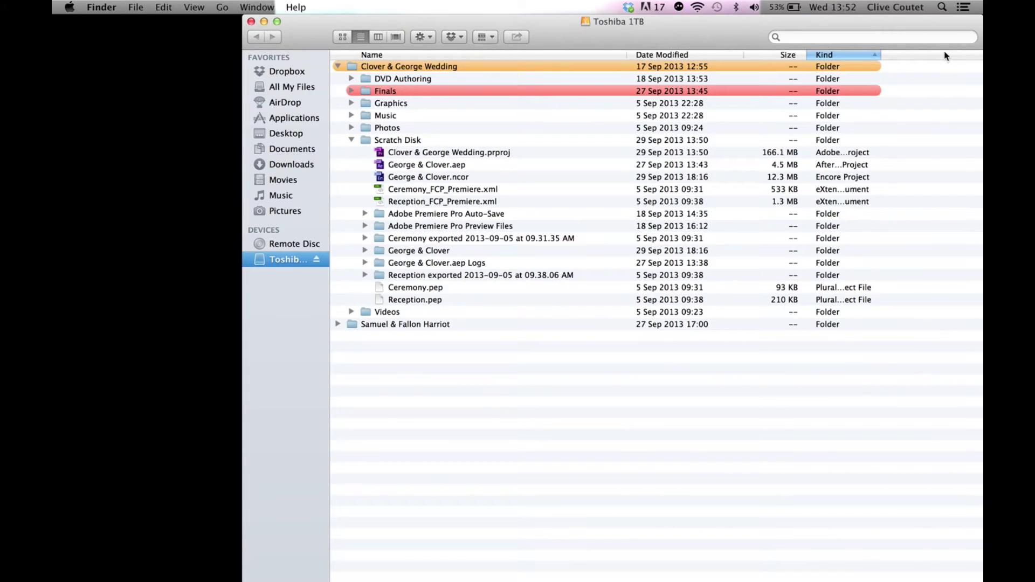
Launch Clover & George Wedding.prproj in Premiere Pro and close the Toshiba 1TB Finder window
double_click(430, 155)
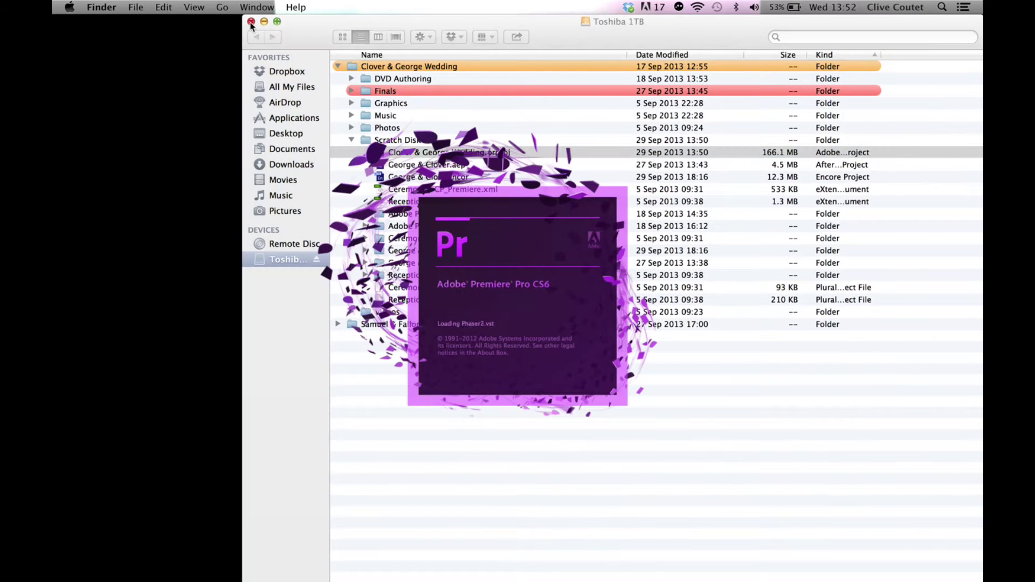
click(255, 22)
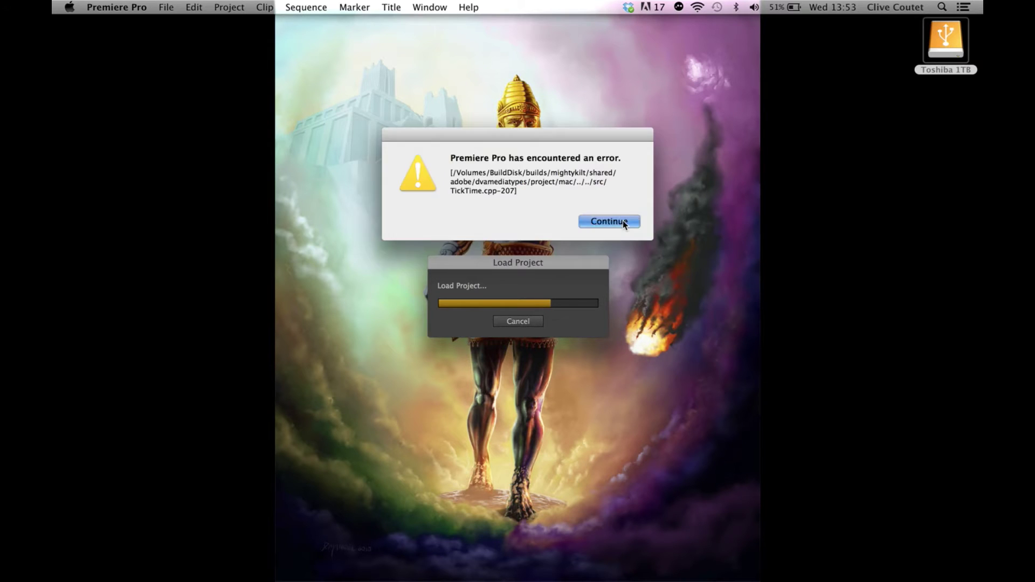
Choose Continue on every recurring TickTime.cpp-207 error until the wedding project finishes loading
click(623, 223)
click(622, 221)
click(623, 221)
click(623, 221)
click(623, 221)
click(623, 221)
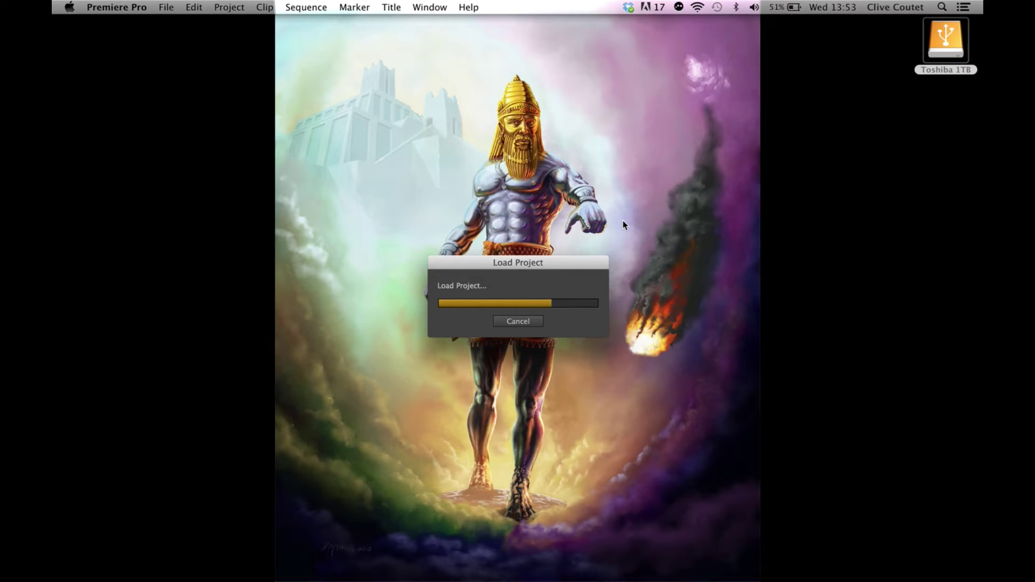
click(623, 221)
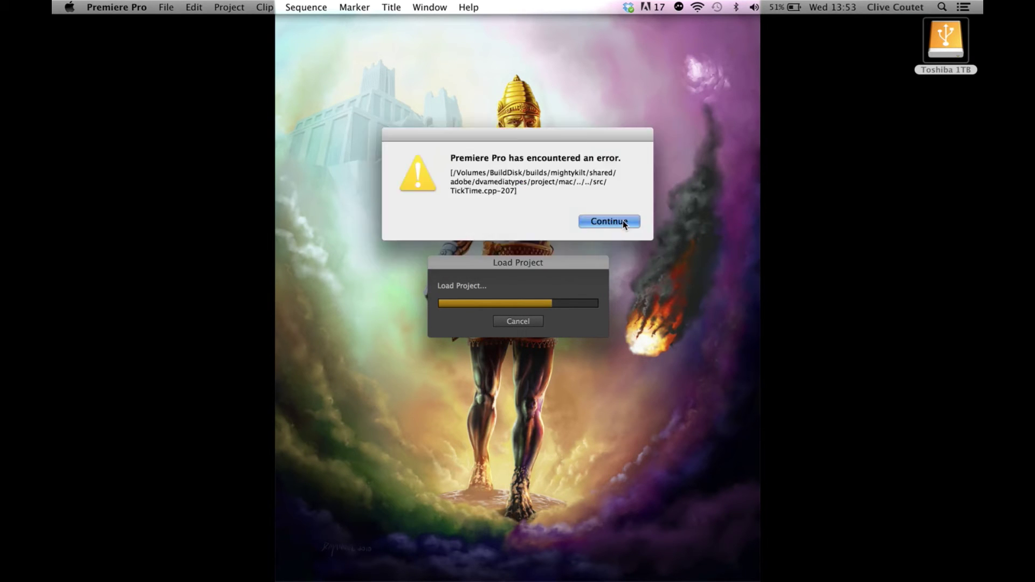
click(622, 221)
click(623, 221)
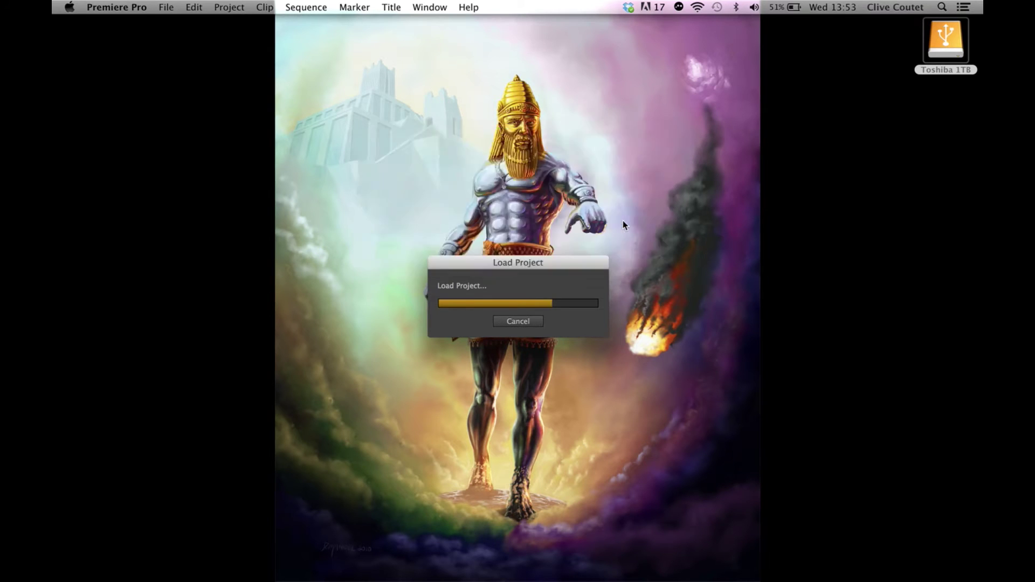
click(623, 221)
click(623, 221)
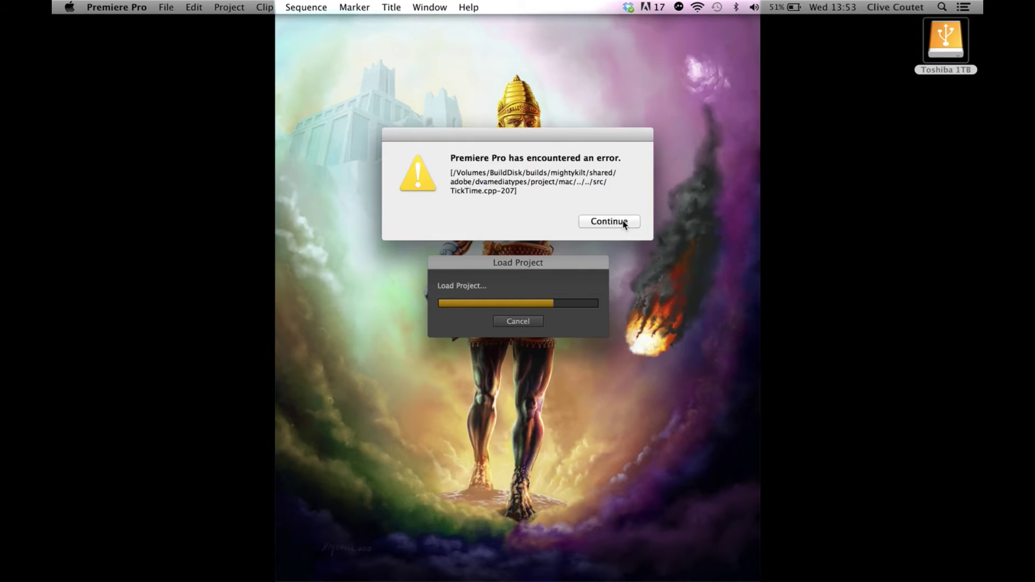
click(624, 222)
click(623, 222)
click(623, 221)
click(623, 221)
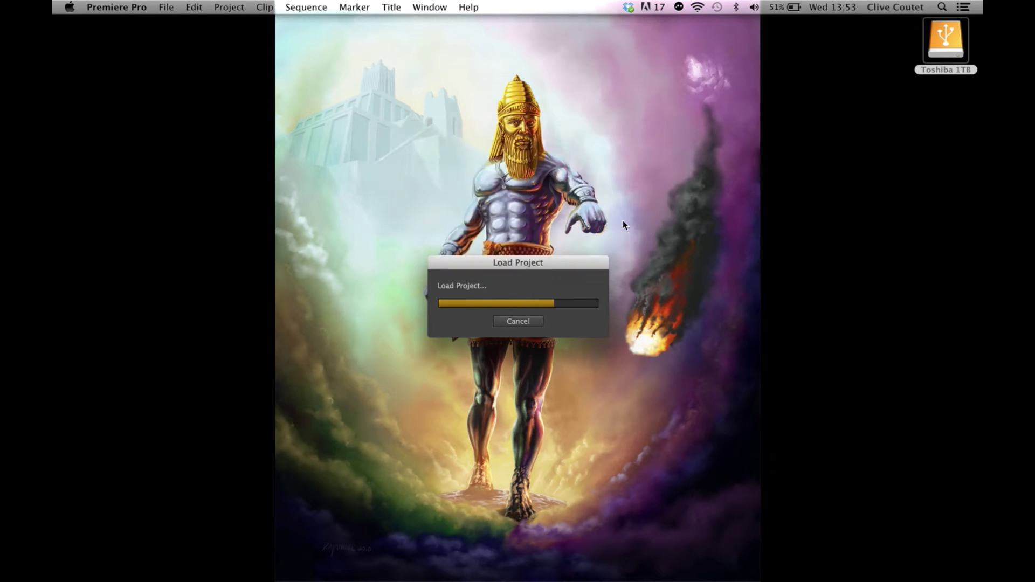
click(623, 222)
click(623, 221)
click(623, 221)
click(623, 221)
click(624, 222)
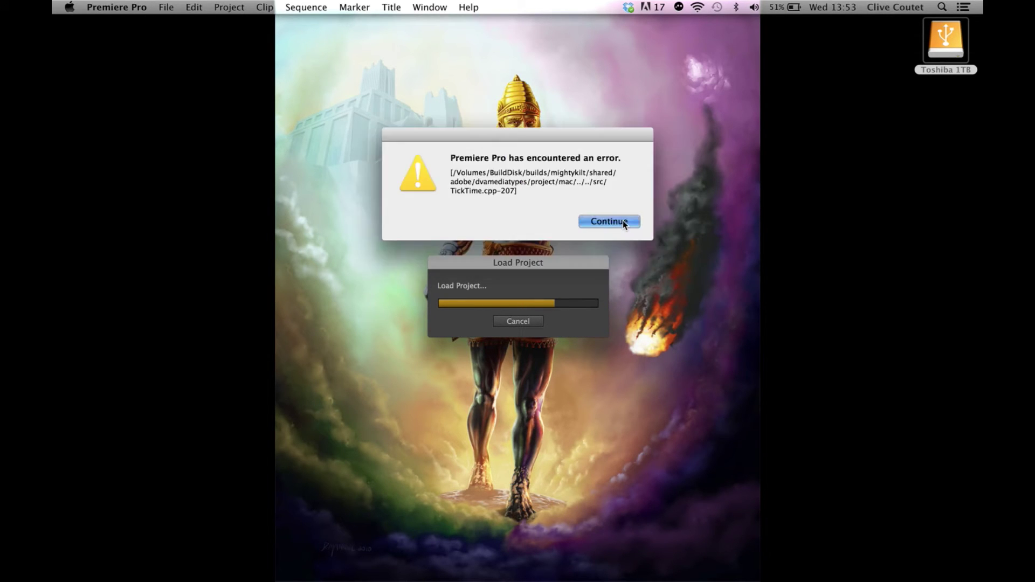
click(623, 222)
click(623, 221)
click(623, 221)
click(623, 222)
click(623, 222)
click(623, 221)
click(622, 221)
click(623, 221)
click(623, 222)
click(623, 222)
click(622, 221)
click(623, 222)
click(622, 221)
click(623, 222)
click(623, 221)
click(622, 222)
click(623, 222)
click(622, 221)
click(623, 222)
click(623, 222)
click(623, 221)
click(622, 221)
click(623, 221)
click(623, 221)
click(623, 222)
click(623, 222)
click(622, 222)
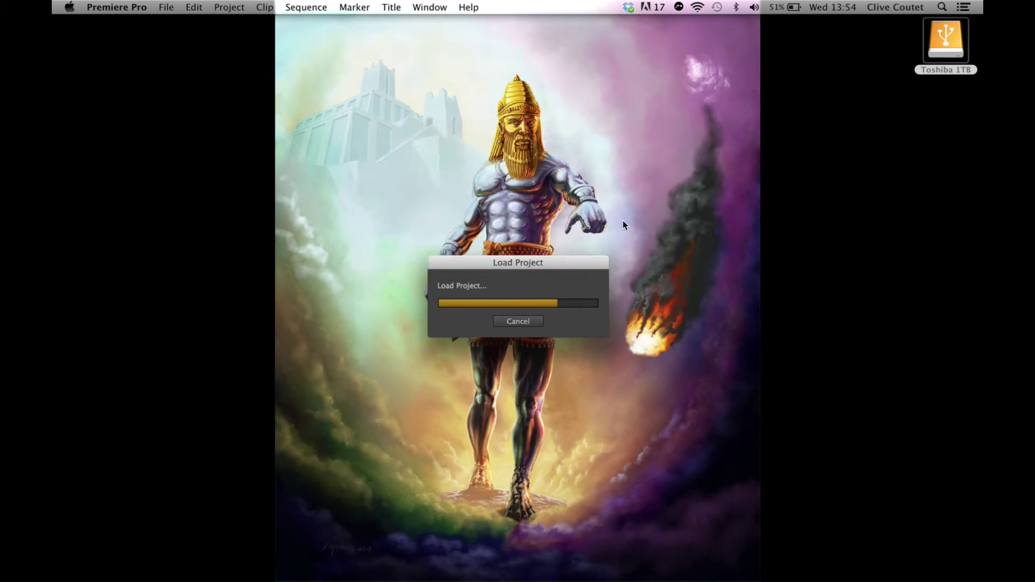
click(623, 221)
click(624, 225)
click(624, 225)
click(624, 225)
click(623, 225)
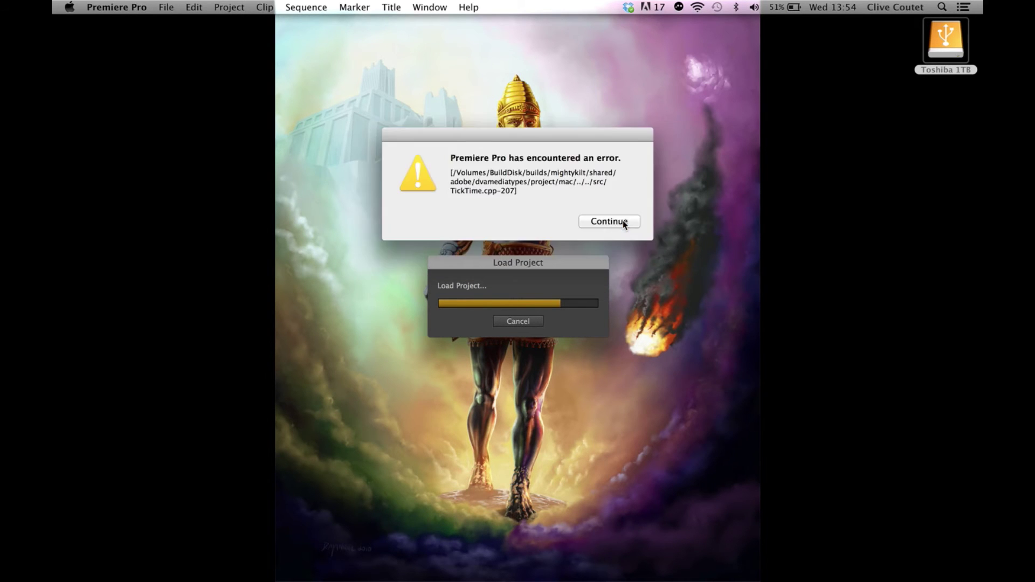
click(623, 224)
click(624, 225)
Clear the last TickTime error and open Export Media with settings matched to the sequence
click(623, 225)
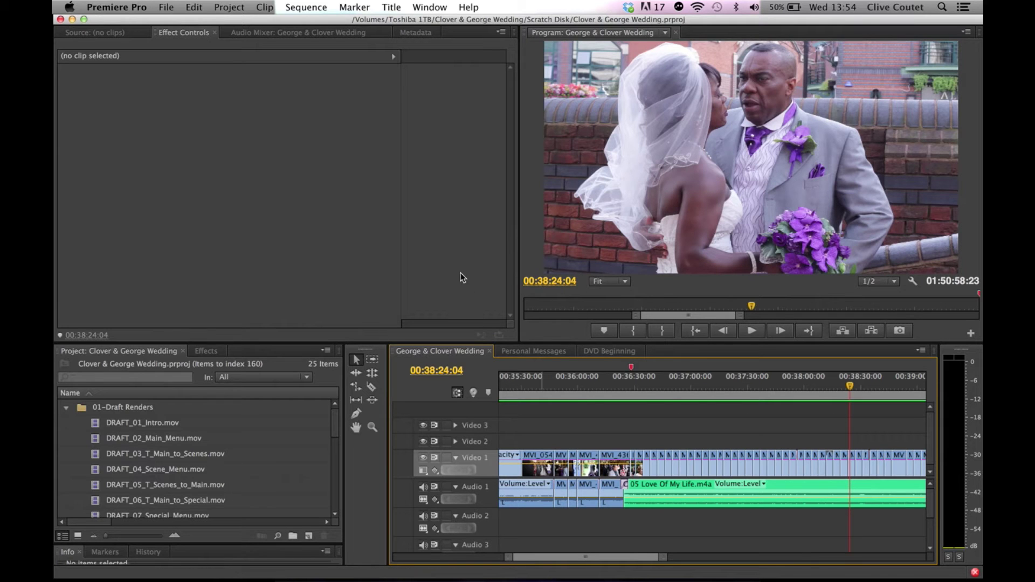
click(166, 7)
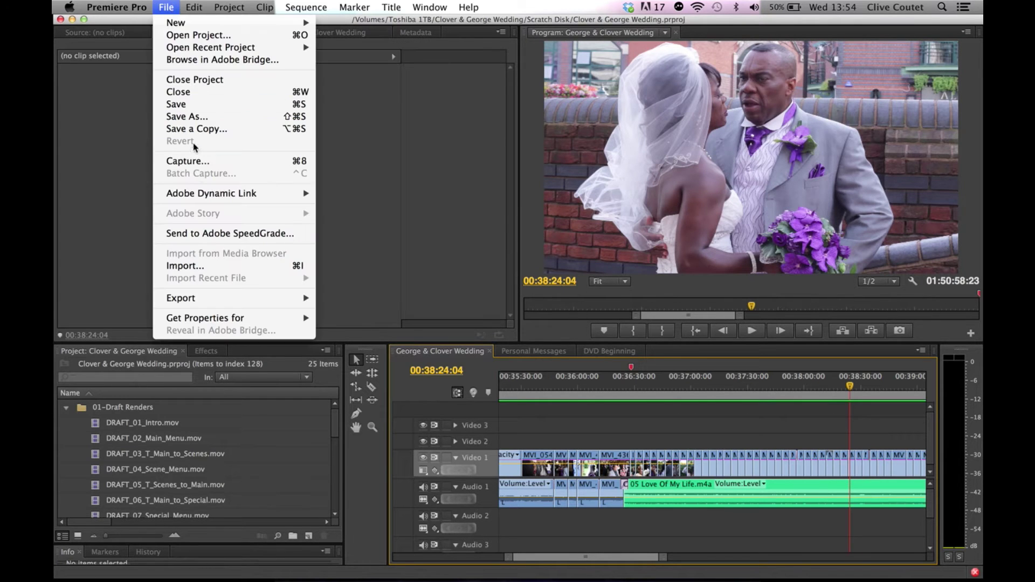
mouse_move(201, 194)
mouse_move(202, 295)
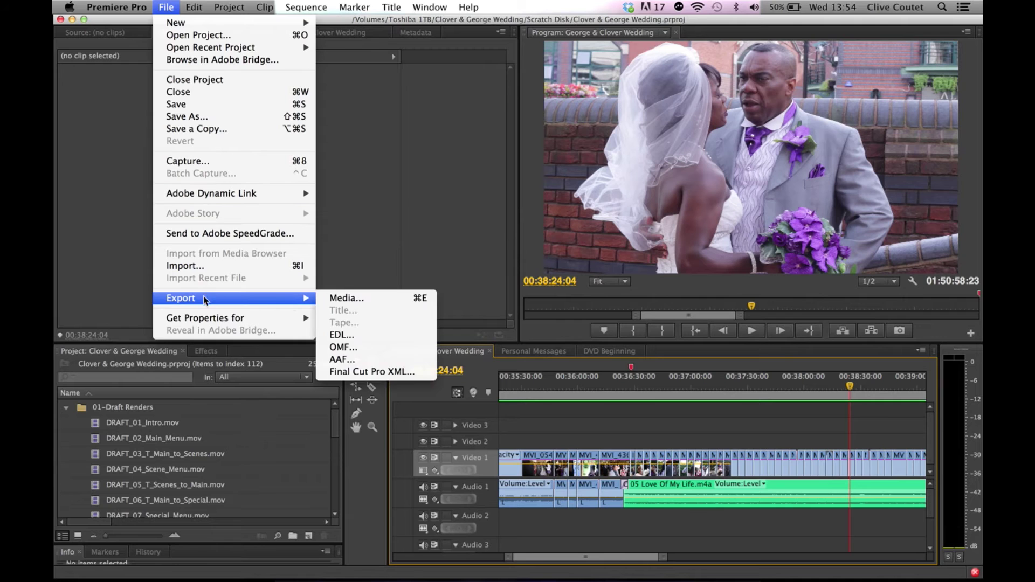
click(330, 300)
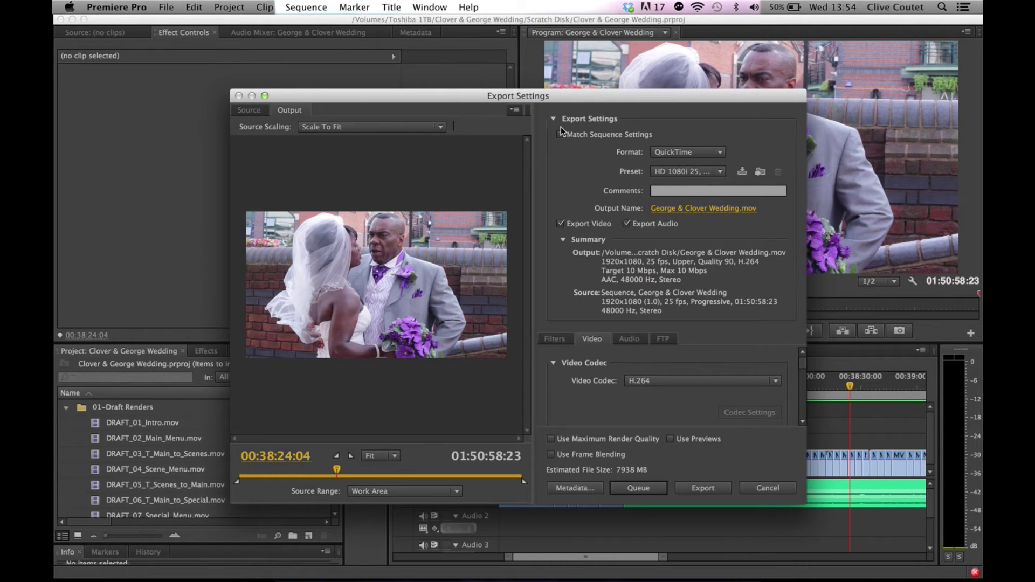
click(563, 135)
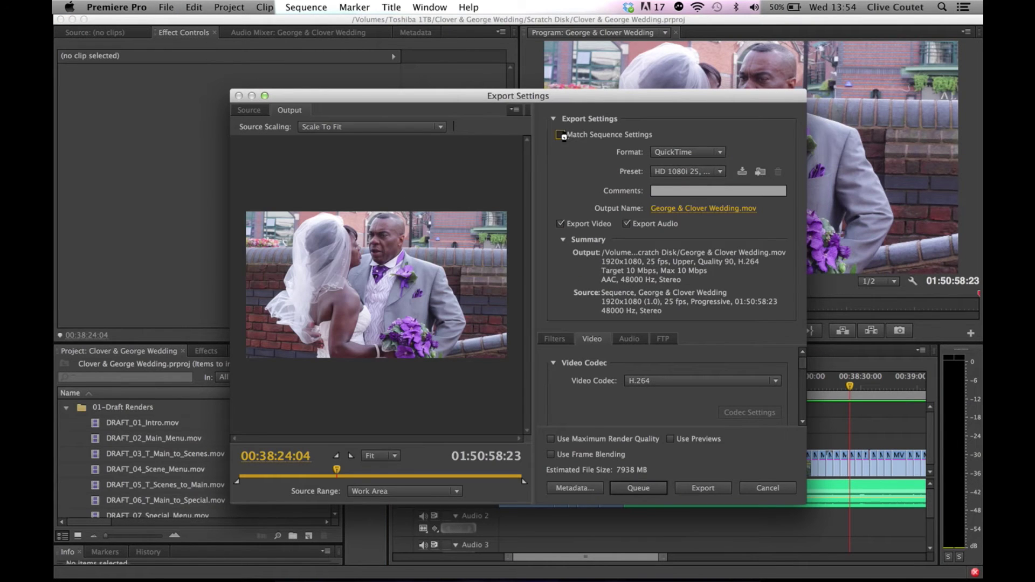
Save the output as George & Clover Wedding.mpeg on the Desktop and queue it in Media Encoder
click(675, 209)
click(310, 265)
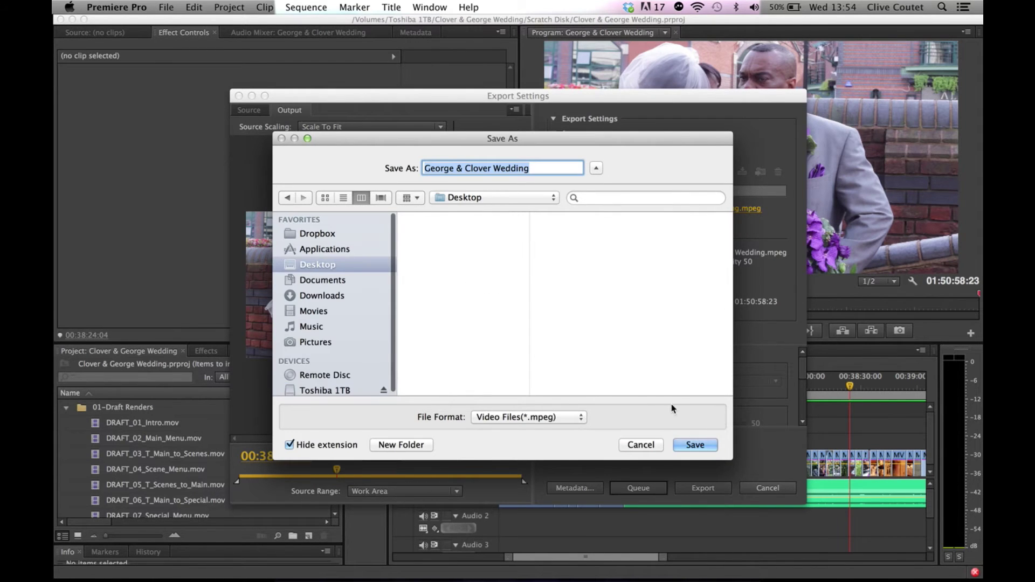
click(695, 445)
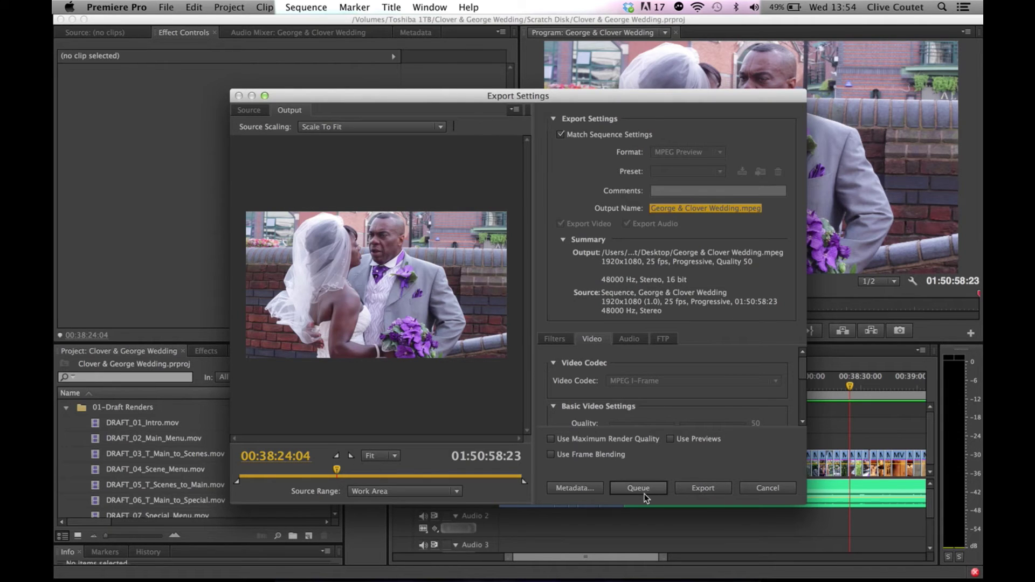
click(645, 491)
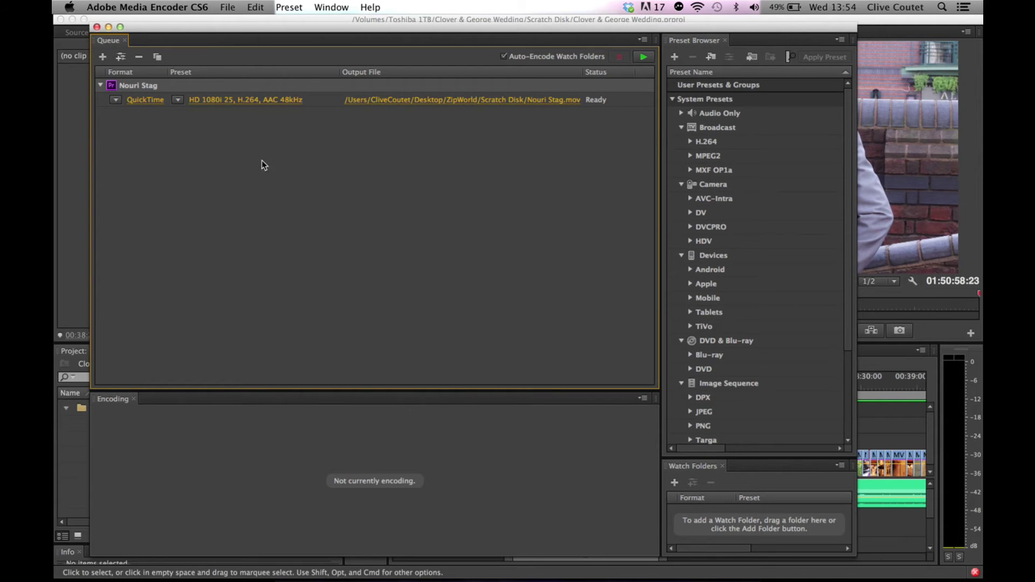
Bring Premiere Pro back in front of Media Encoder to check on the wedding export
click(69, 145)
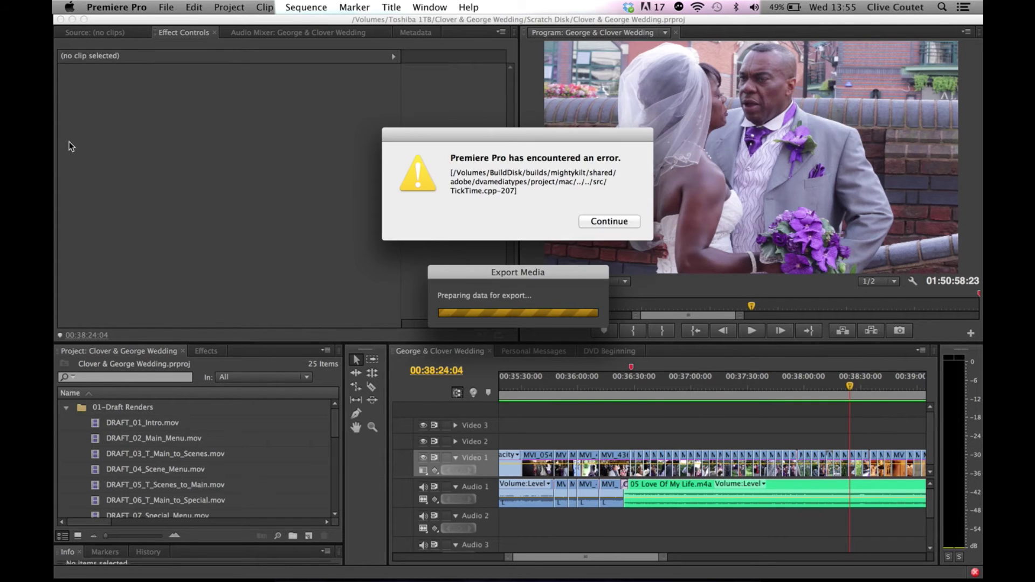
Choose Continue on each reappearing TickTime.cpp-207 error until the wedding MPEG job reaches Media Encoder's queue
click(609, 221)
click(616, 225)
click(616, 226)
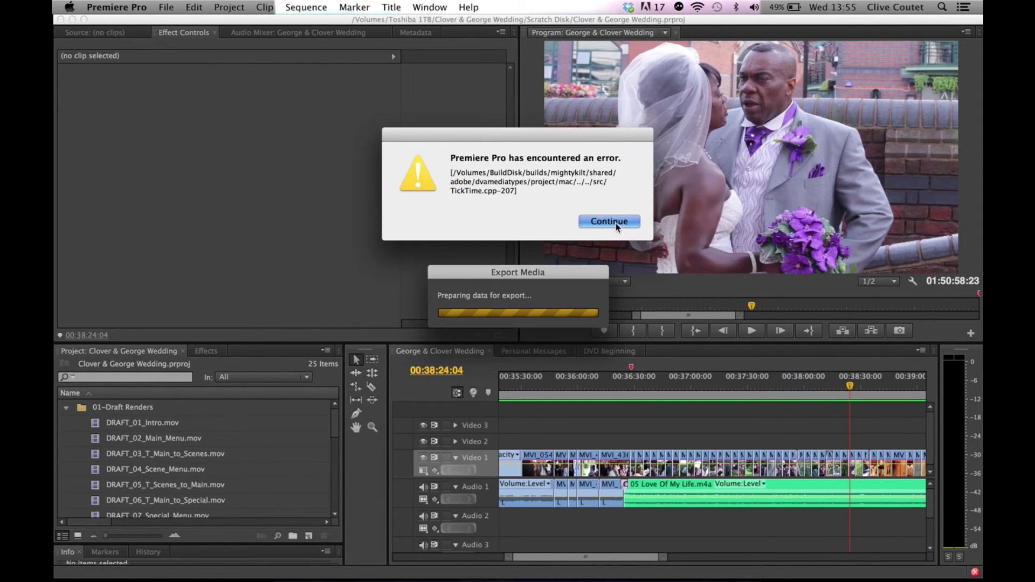
click(616, 225)
click(616, 225)
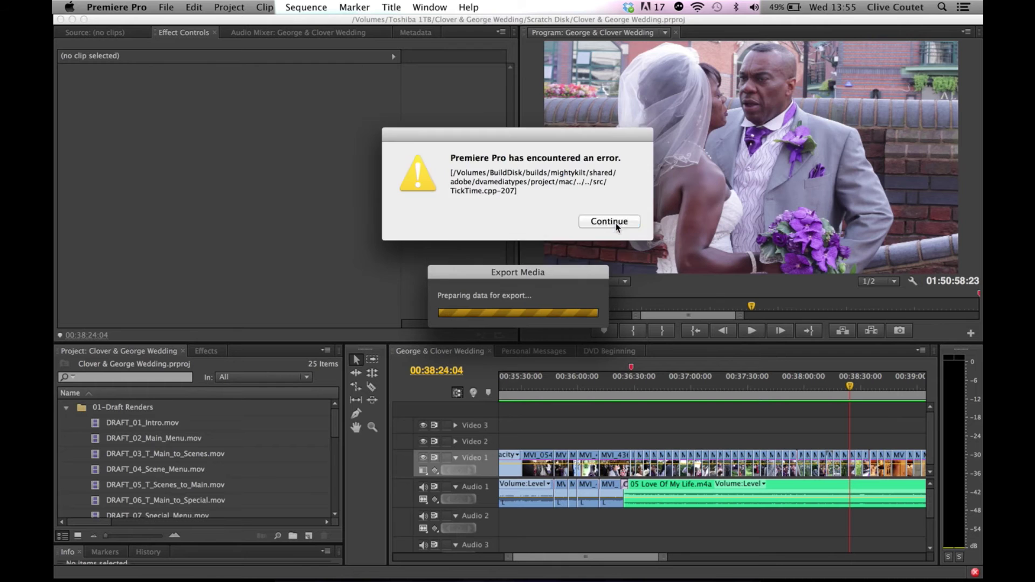
click(616, 225)
click(616, 225)
click(616, 226)
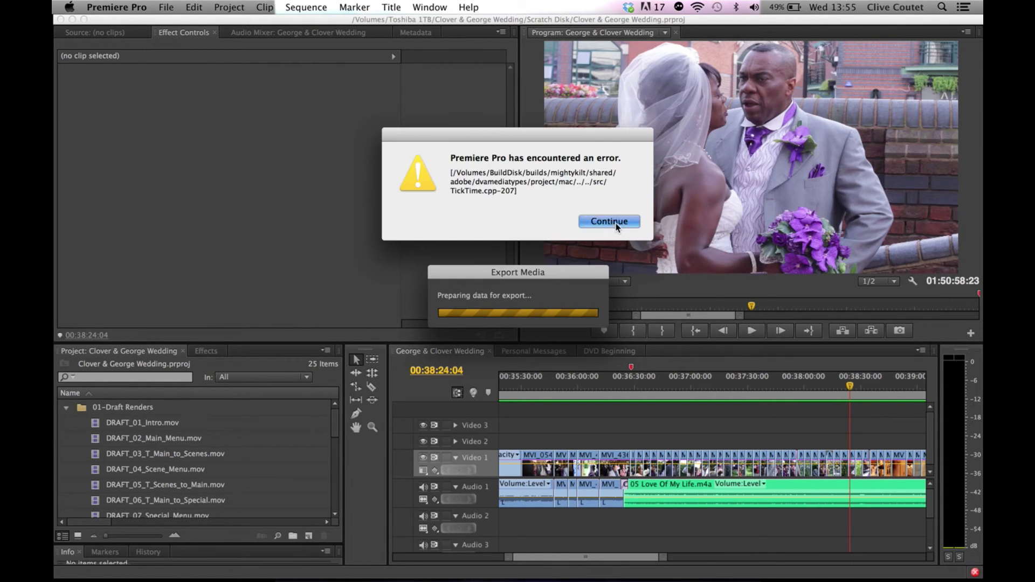
click(617, 225)
click(616, 225)
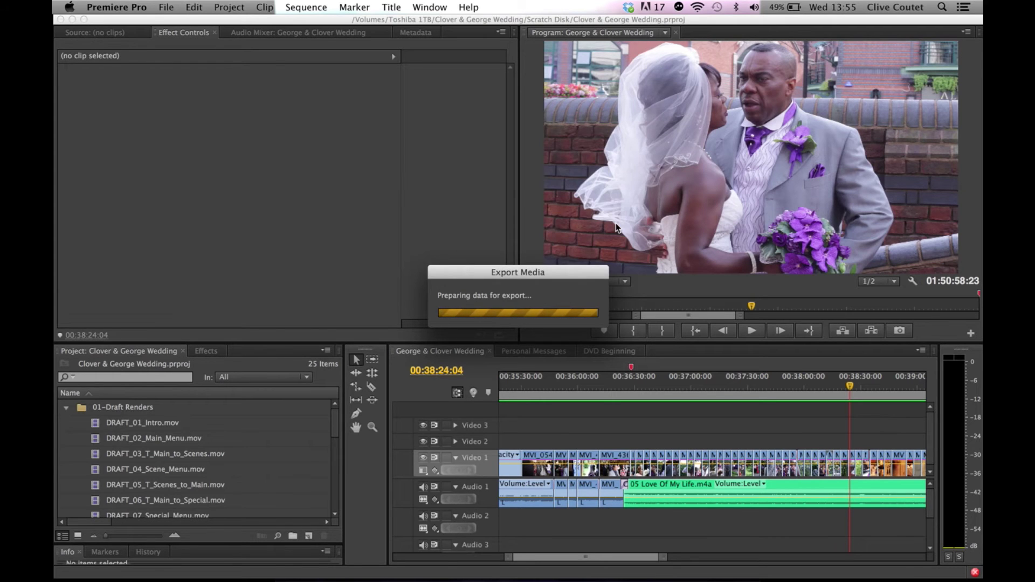
click(616, 225)
click(616, 225)
click(616, 225)
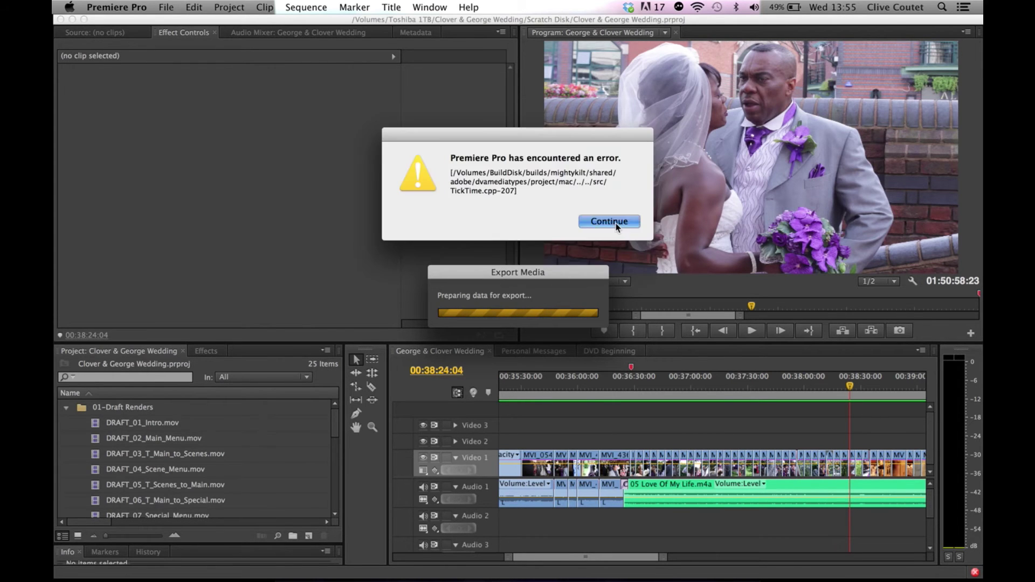
click(616, 226)
click(616, 226)
click(617, 225)
click(616, 226)
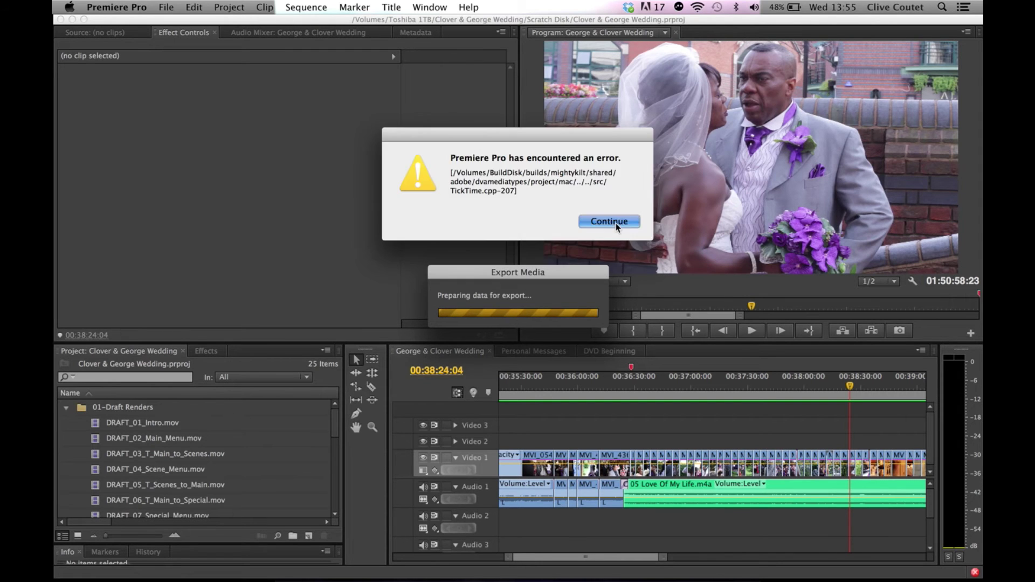
click(617, 227)
click(617, 226)
click(617, 226)
click(617, 226)
click(617, 227)
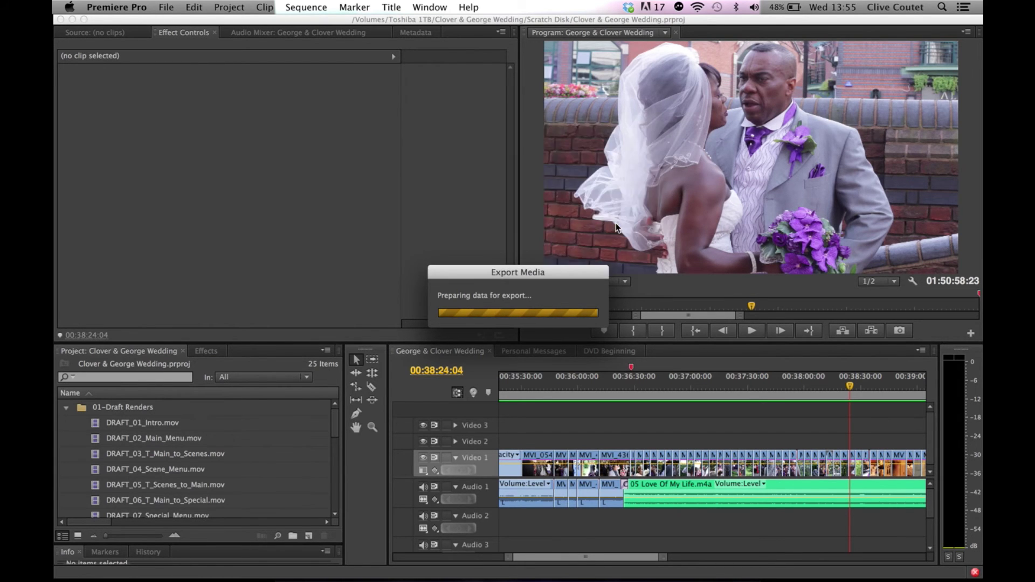
click(617, 227)
click(617, 226)
click(617, 227)
click(617, 227)
click(617, 227)
click(617, 226)
click(618, 227)
click(618, 226)
click(617, 227)
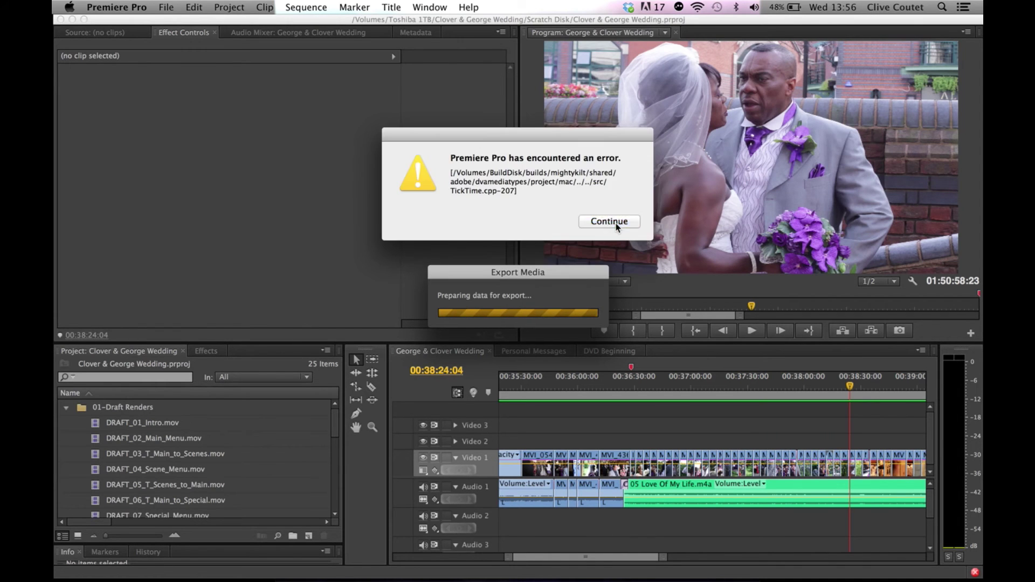
click(617, 226)
click(618, 226)
click(617, 227)
click(617, 227)
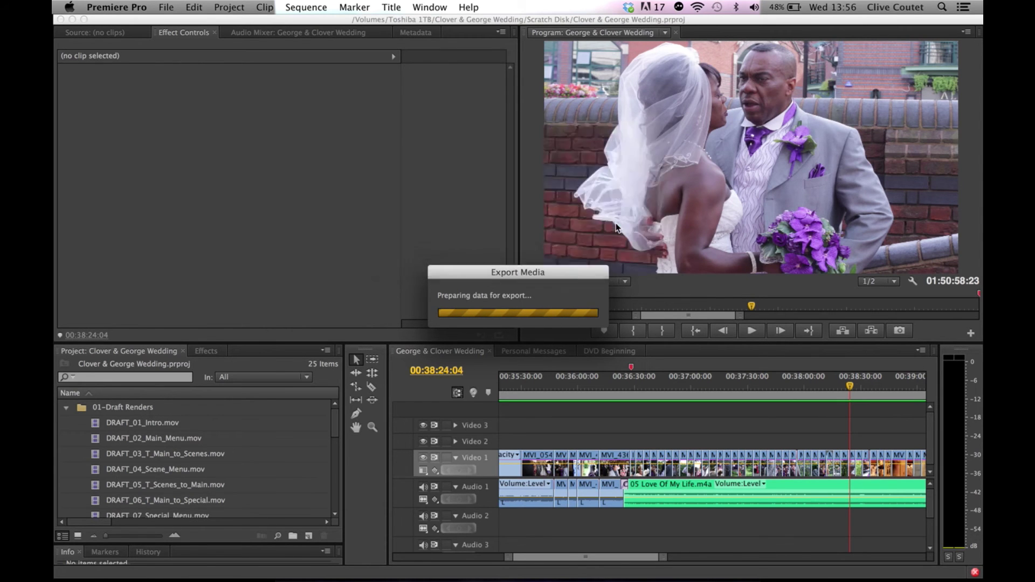
click(617, 226)
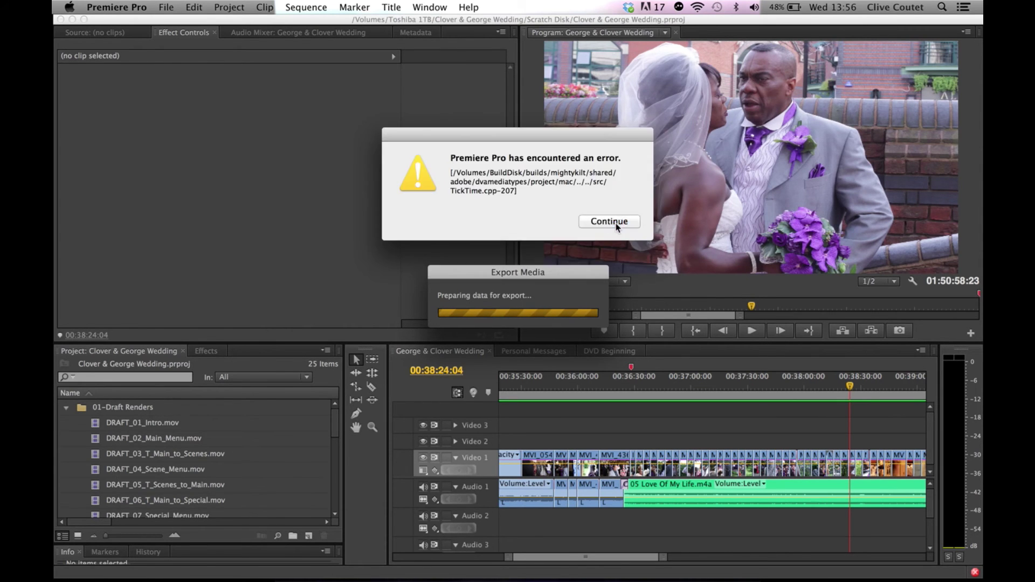
click(617, 226)
click(617, 227)
click(617, 227)
click(617, 226)
click(617, 227)
click(617, 226)
click(617, 227)
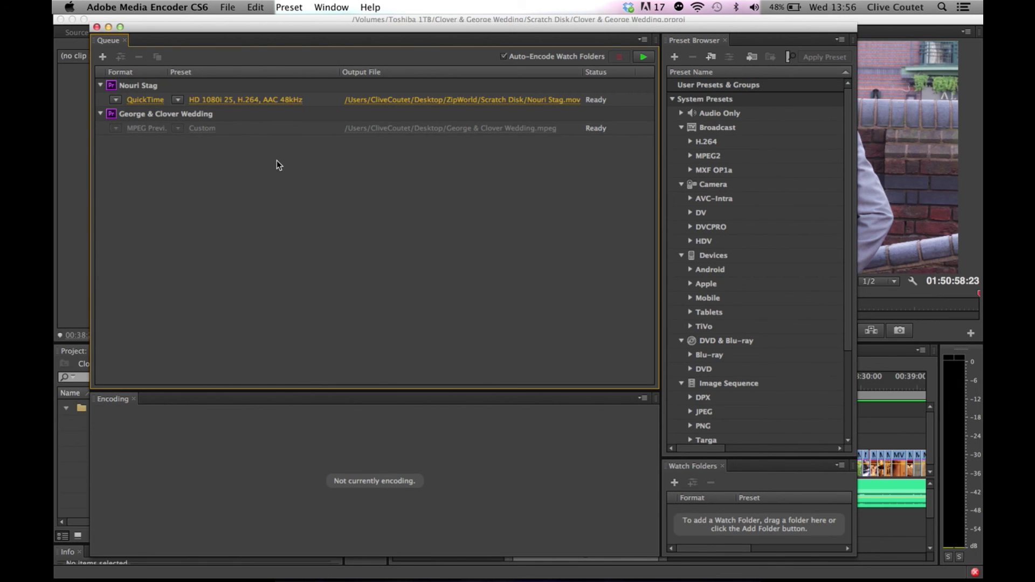
Delete the Nouri Stag job, confirm the removal, then start the queue to encode George & Clover Wedding.mpeg
click(121, 85)
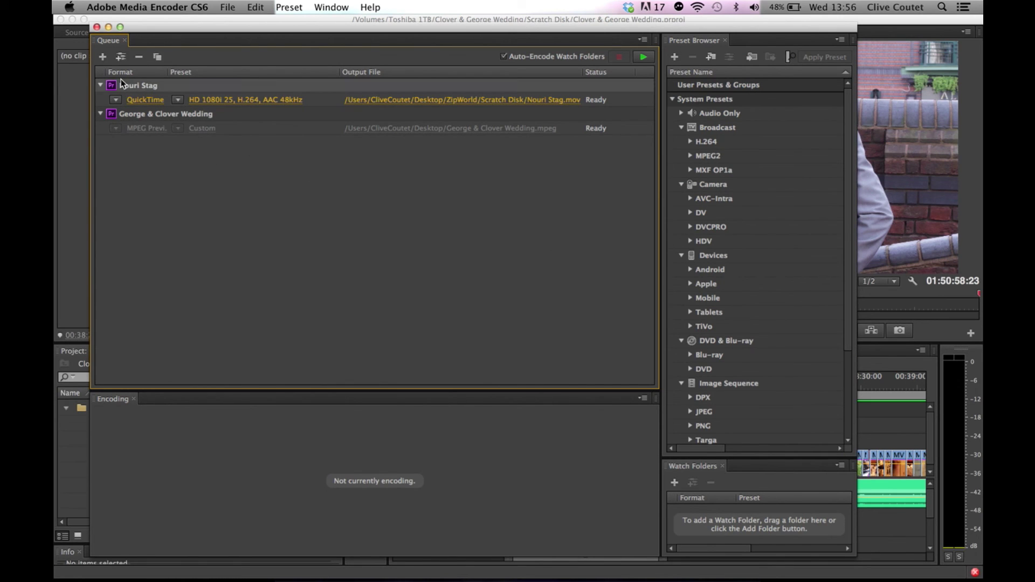
key(Delete)
key(Return)
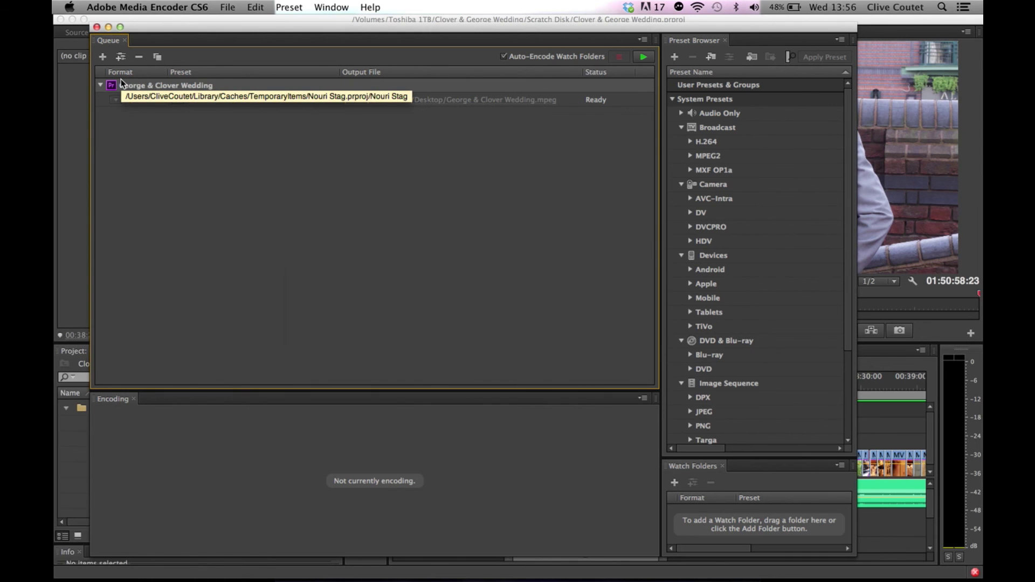
click(644, 57)
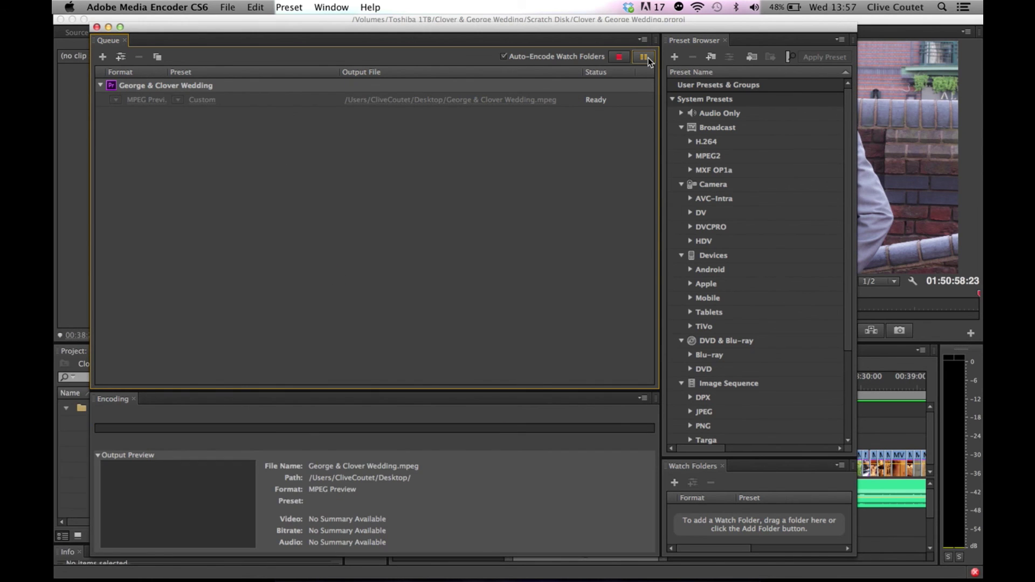